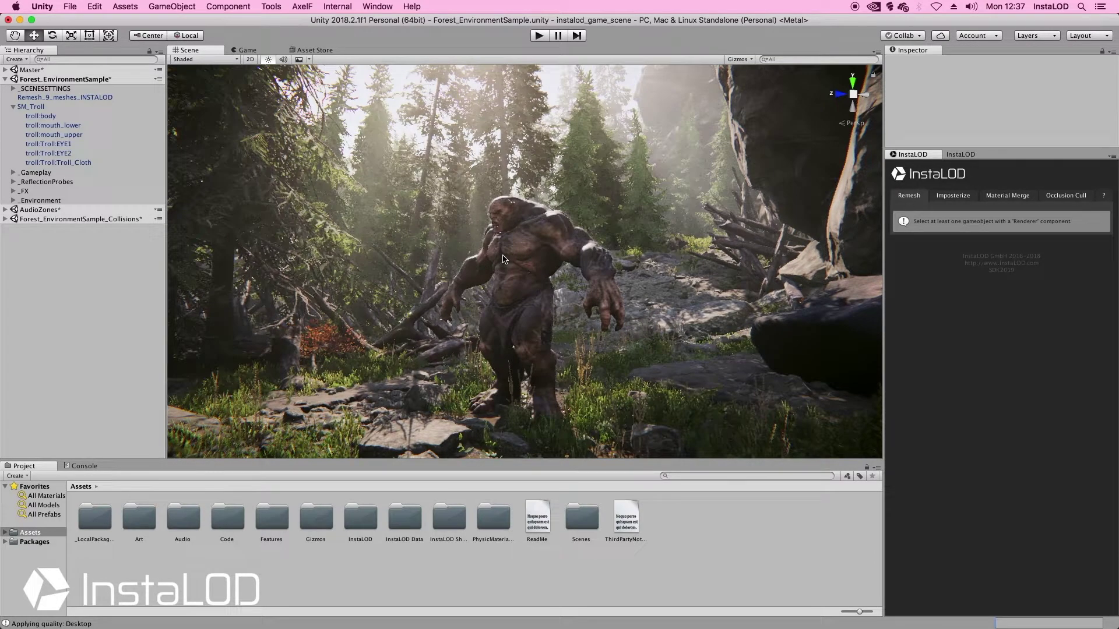
- Open the InstaLOD Toolkit and target troll:body, showing its 3 textures and 1 mesh
left_click(357, 527)
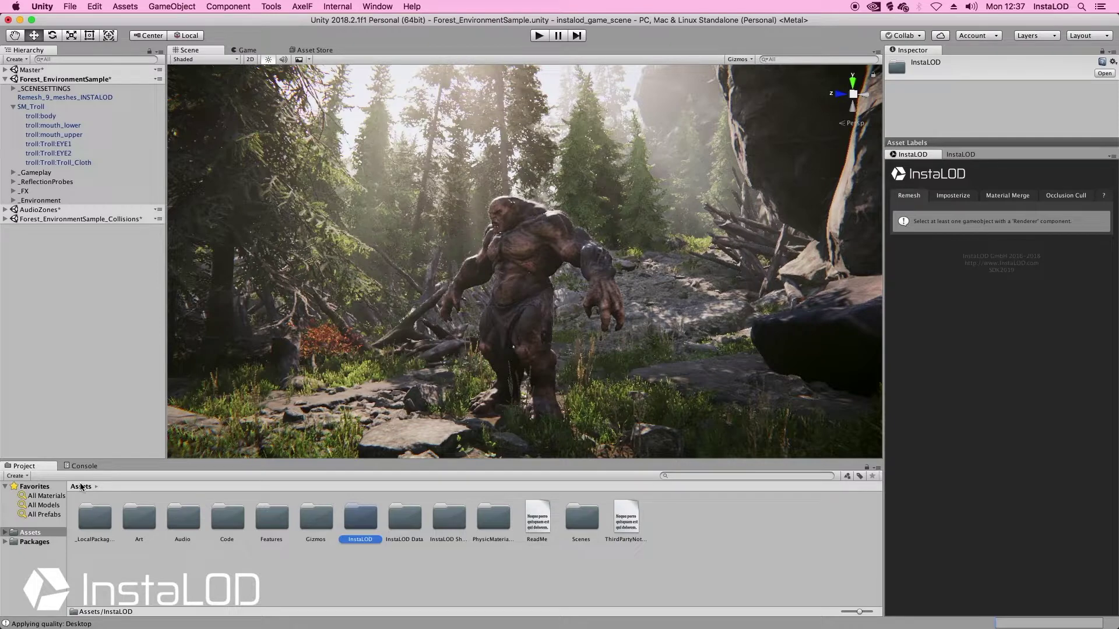
left_click(367, 7)
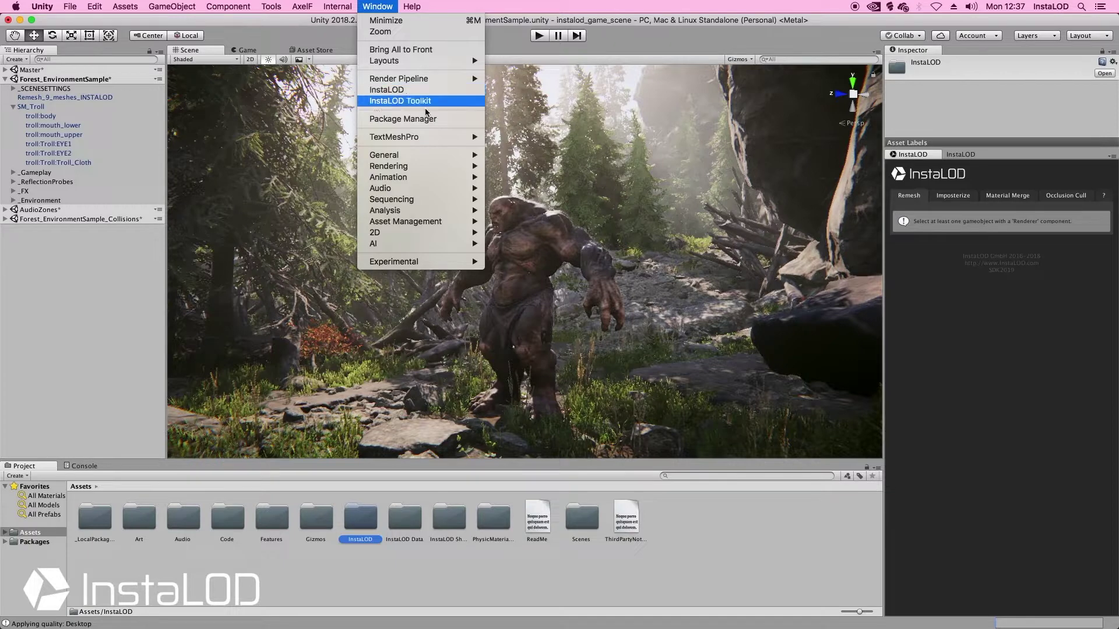
left_click(909, 155)
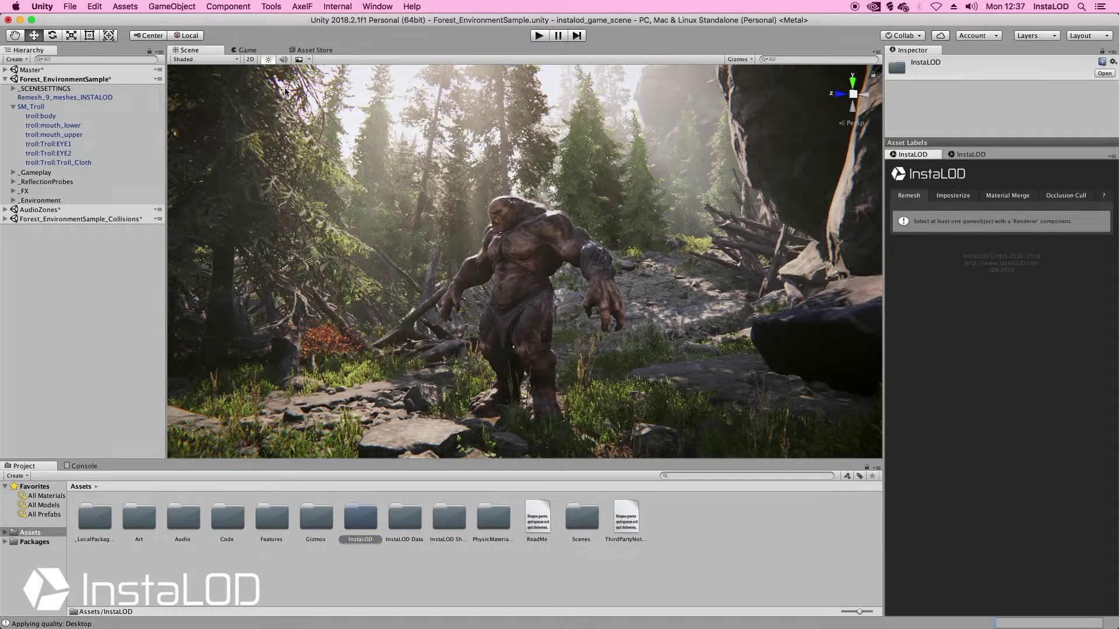
left_click(47, 117)
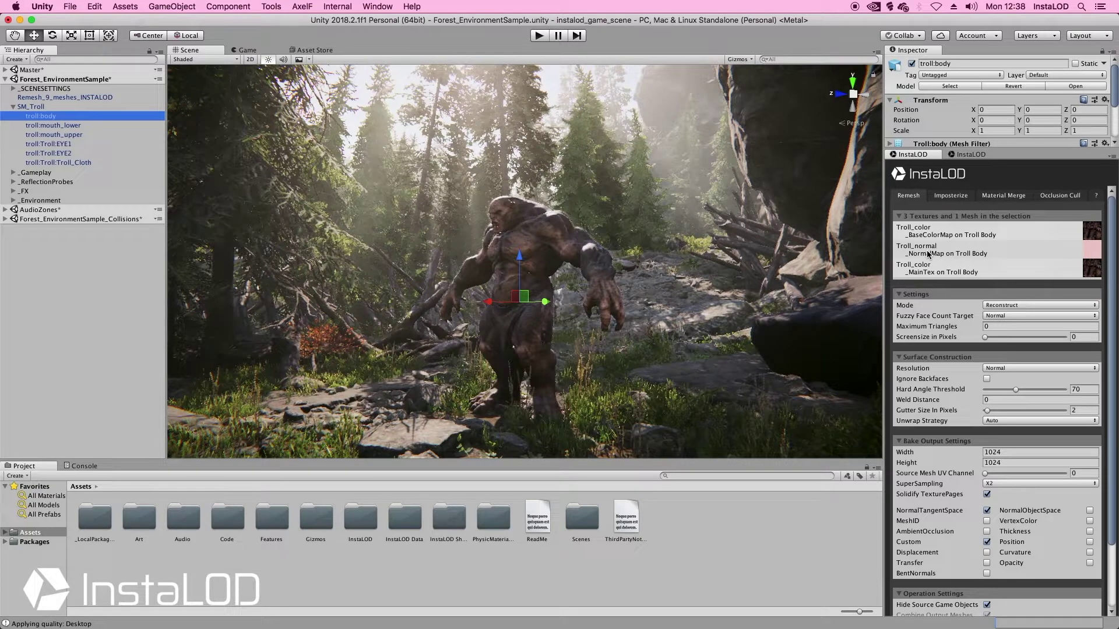
- Browse the Imposterize, Material Merge and Remesh options, then show InstaLOD's LODGroup Settings
left_click(951, 200)
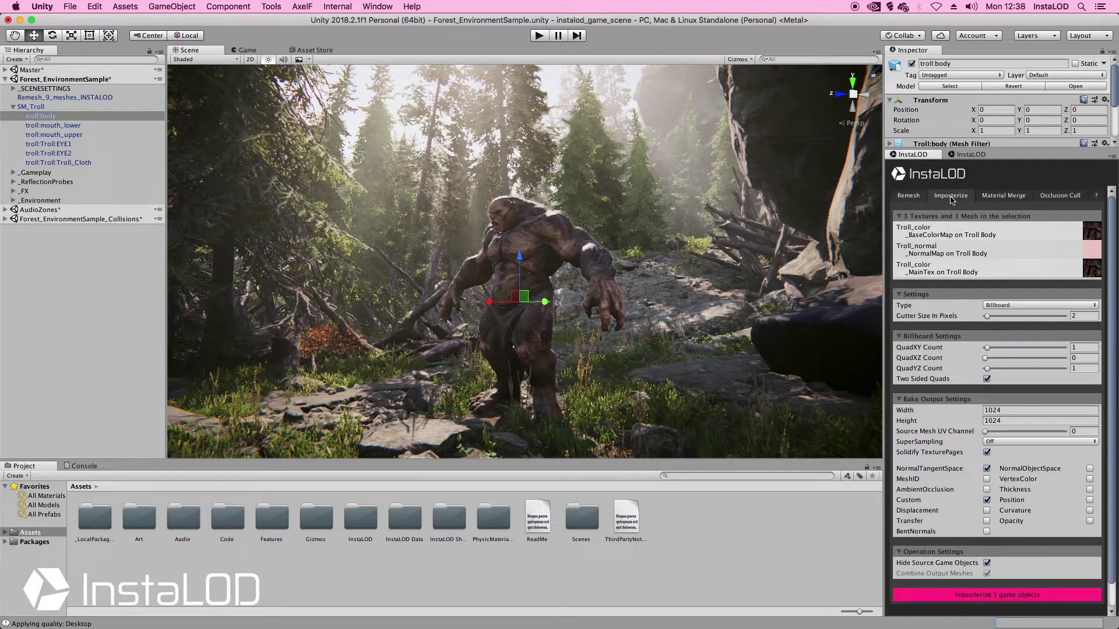
left_click(998, 196)
left_click(951, 196)
left_click(918, 194)
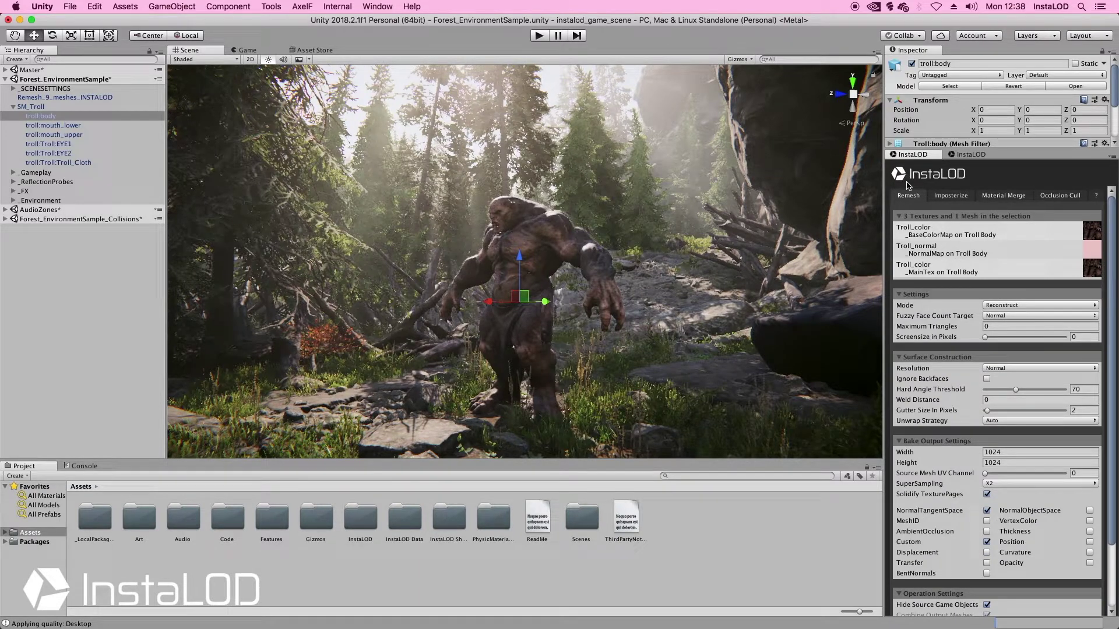
left_click(964, 156)
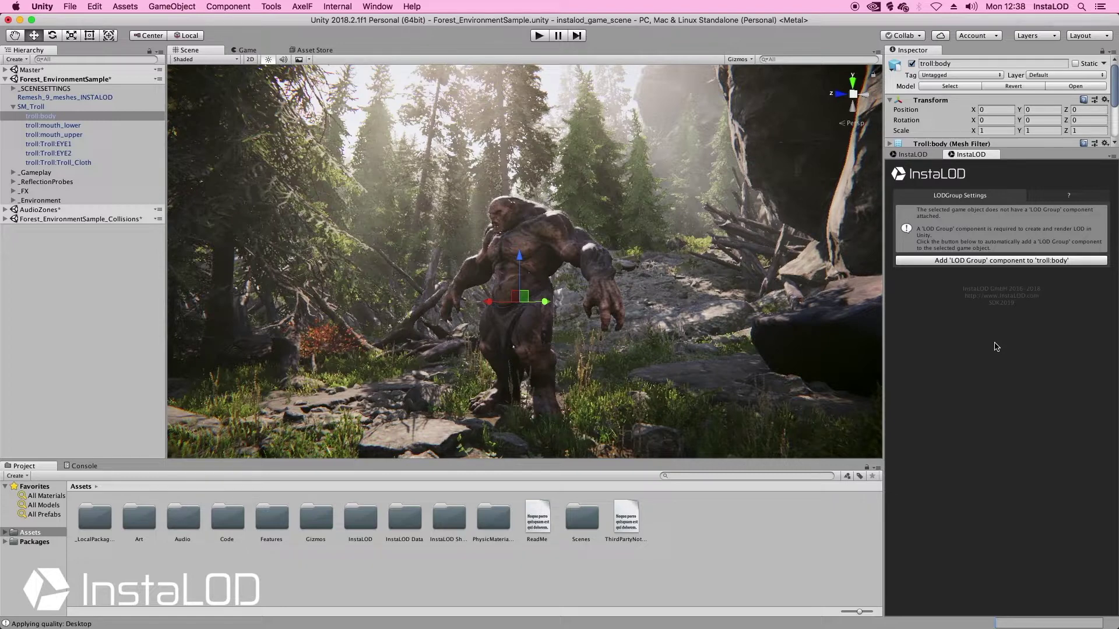
- Add a LOD Group to troll:body and generate troll:body_LOD_1 at 50% triangles
left_click(974, 261)
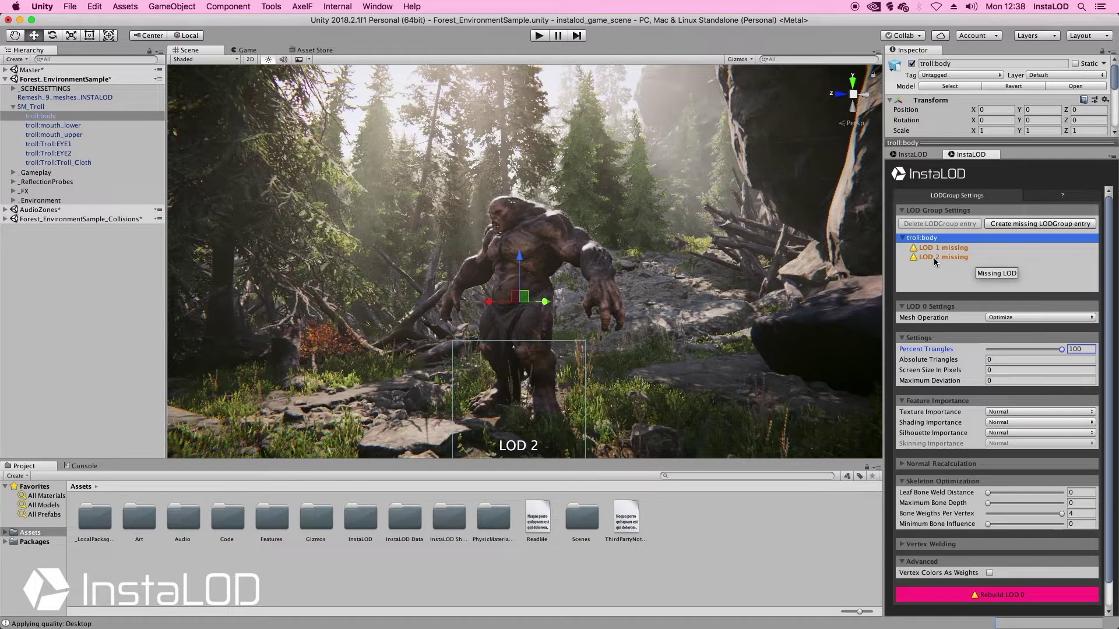
left_click(1017, 227)
left_click(1037, 238)
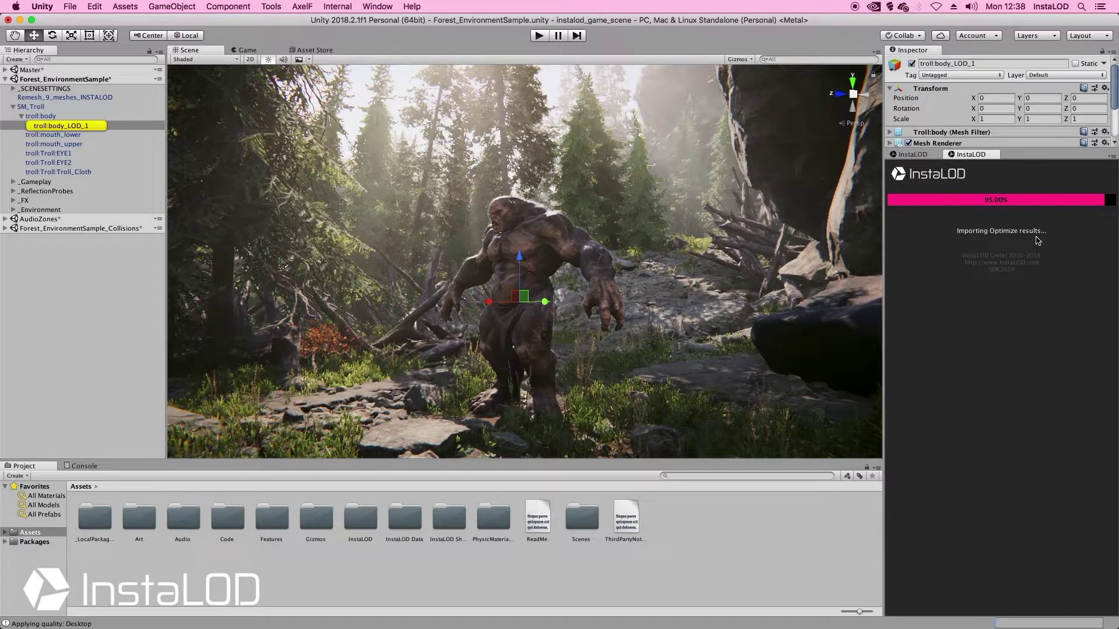
- Generate the missing troll:body_LOD_2 entry at 25% triangles
left_click(1037, 224)
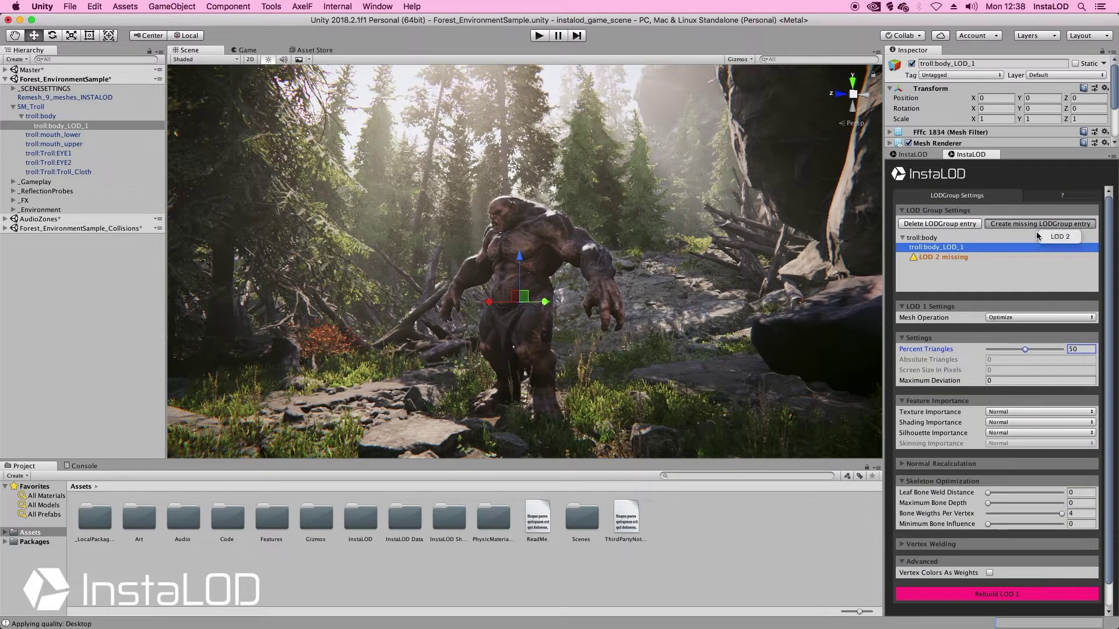
left_click(1052, 239)
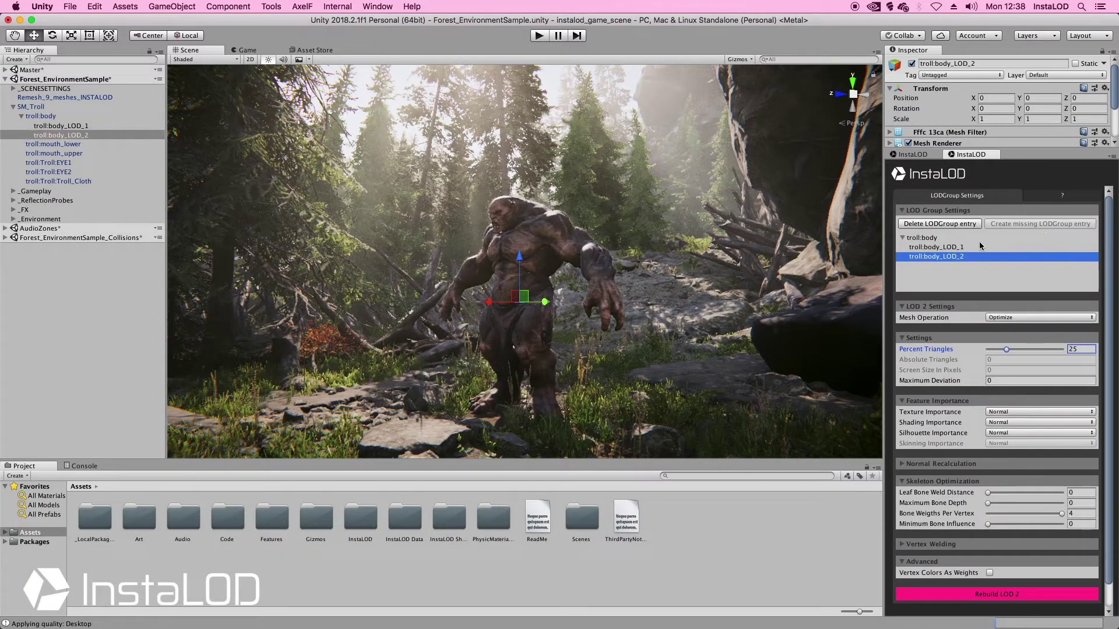
left_click(740, 60)
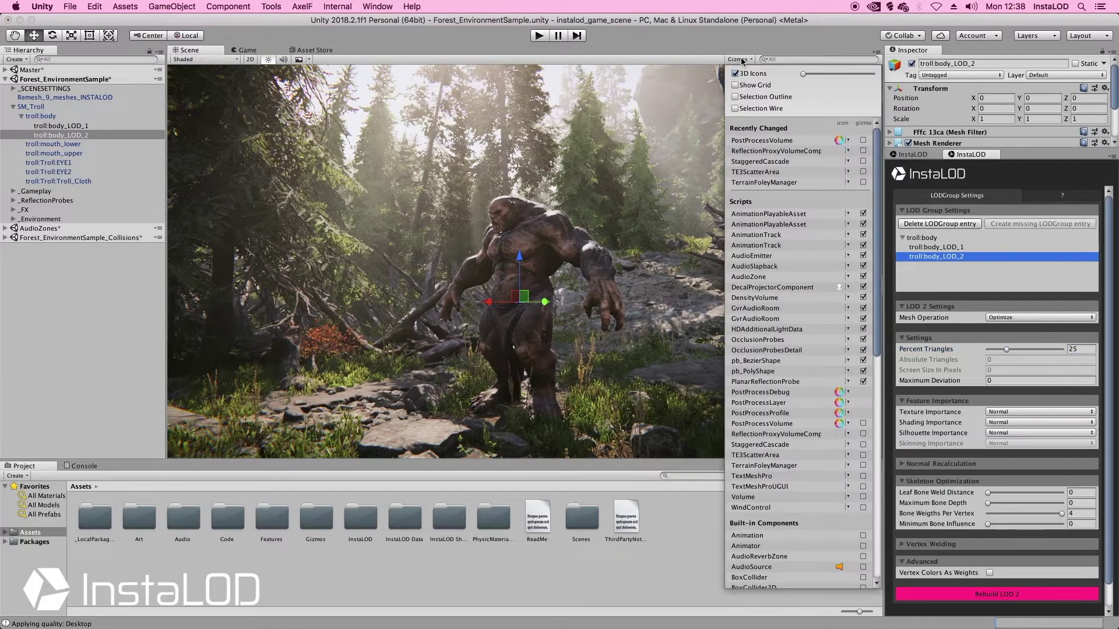
- Enable the Selection Wire gizmo and orbit the Scene view around the troll
left_click(735, 109)
left_click(583, 262)
mouse_move(583, 262)
left_mouse_down("alt")
mouse_move(559, 262)
mouse_move(583, 257)
left_mouse_up("alt")
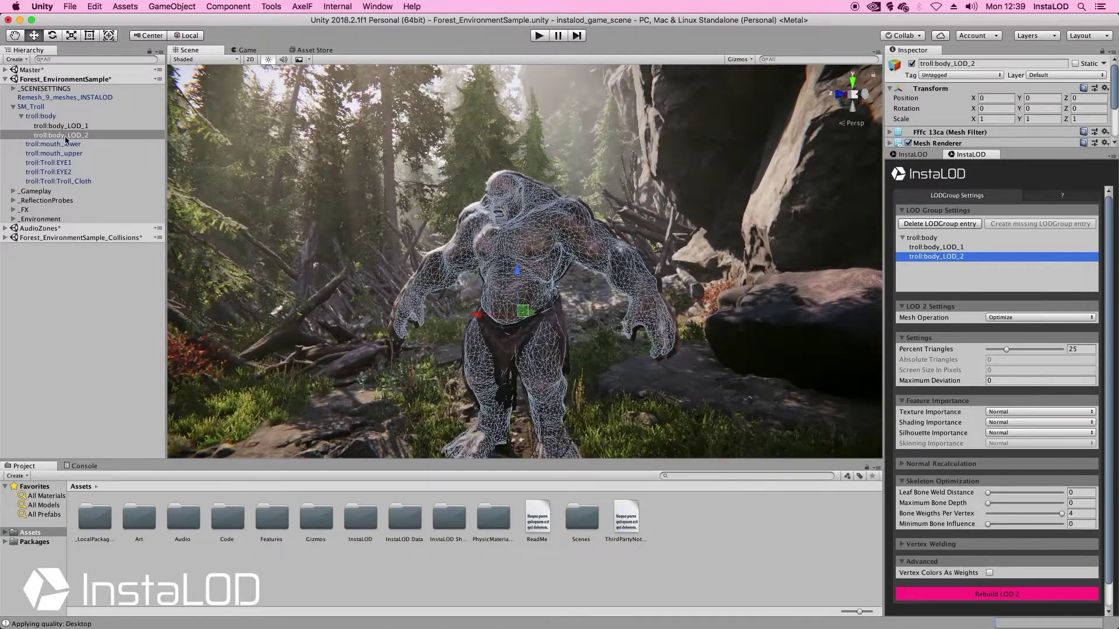
- Select troll:body and zoom in and out to preview LOD 0, 1 and 2 switching
left_click(45, 116)
scroll(527, 248, "down", 5)
scroll(527, 247, "up", 5)
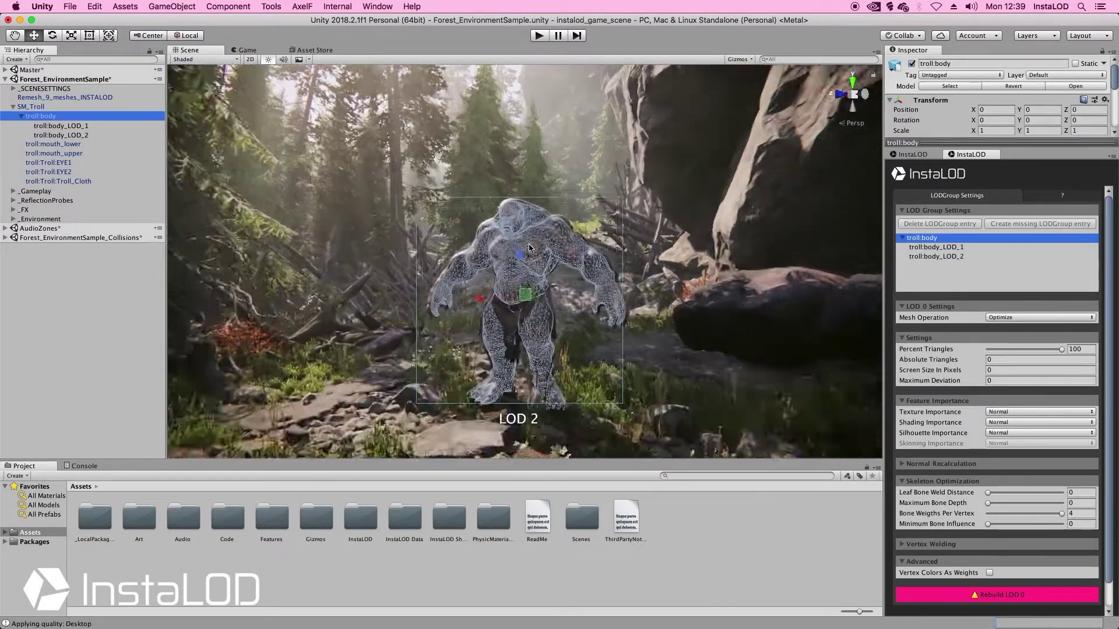
scroll(528, 250, "up", 3)
scroll(527, 251, "down", 6)
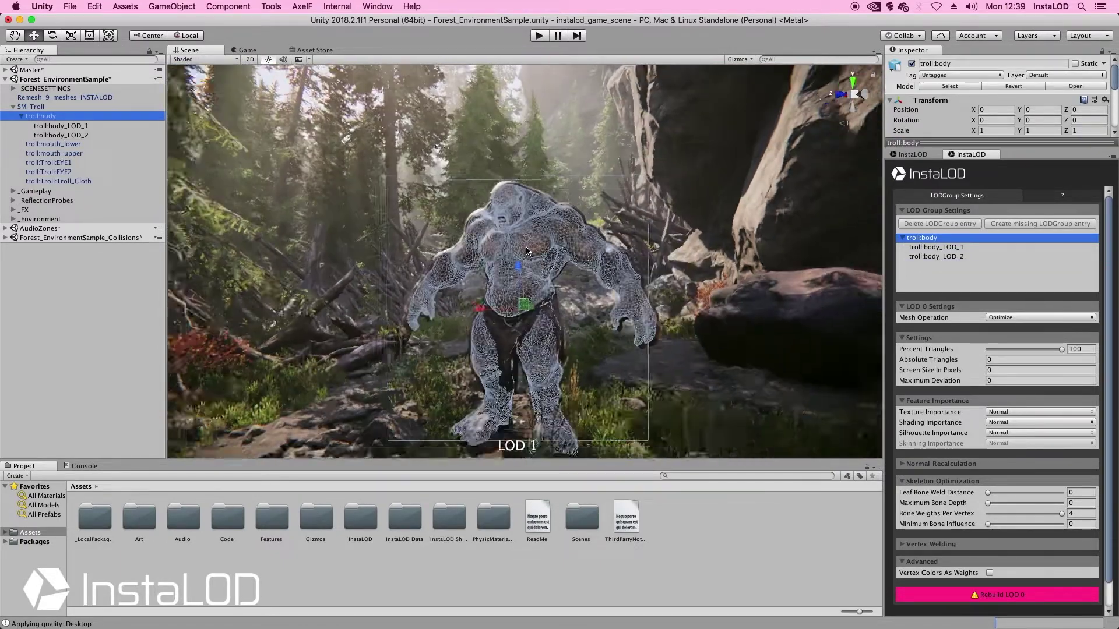
scroll(527, 251, "up", 2)
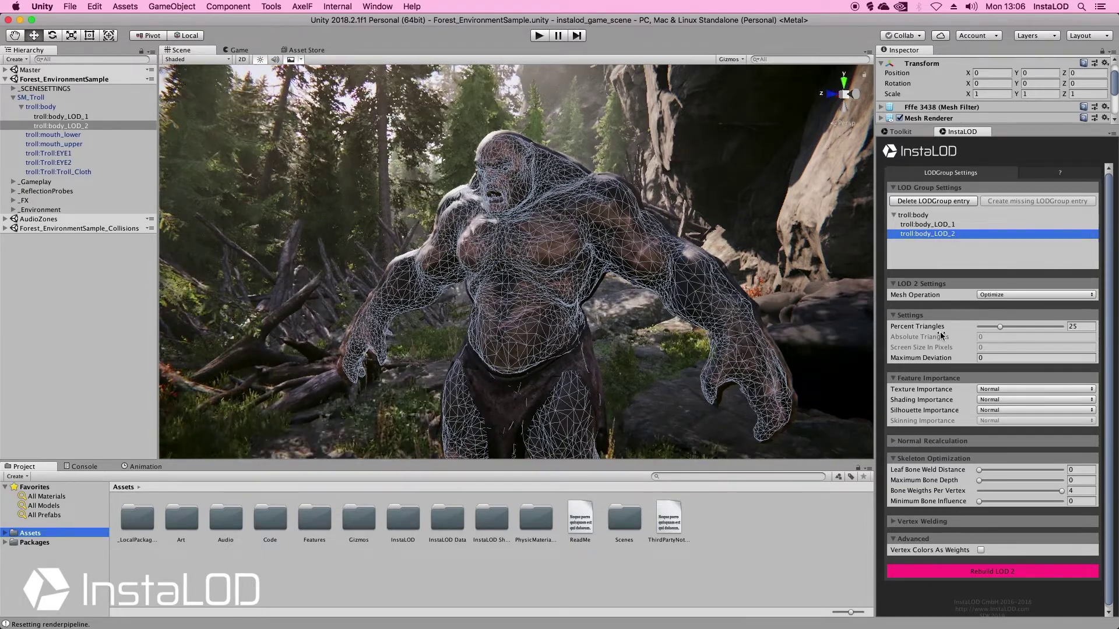
- Rebuild troll:body_LOD_2 at 20 percent triangles, then deselect and orbit to view the troll unwired
mouse_move(945, 333)
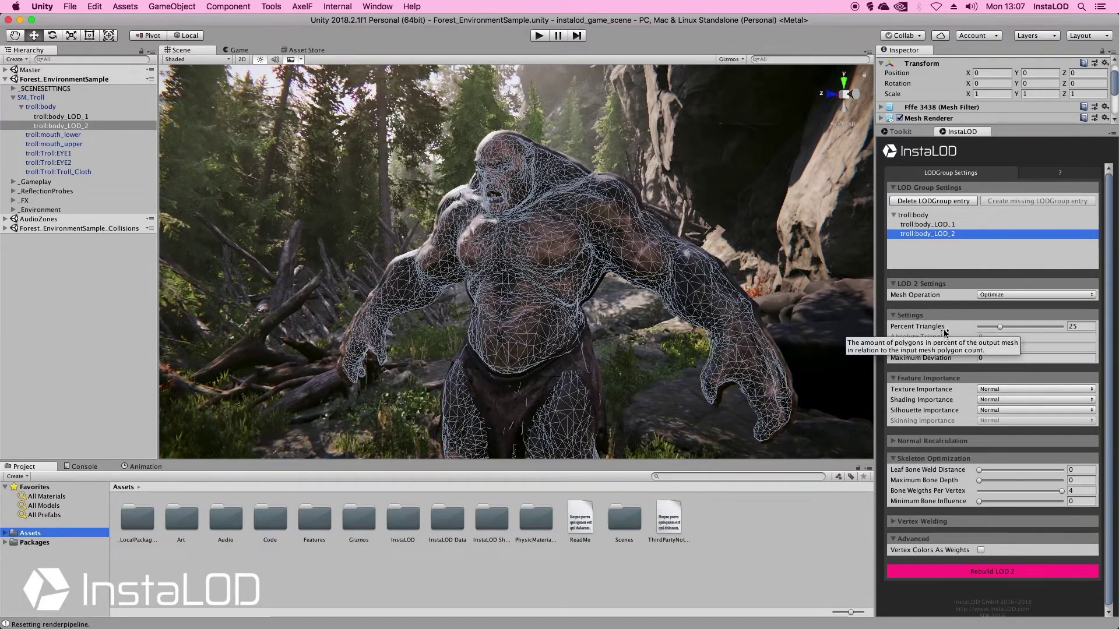
left_click(1079, 327)
type("20")
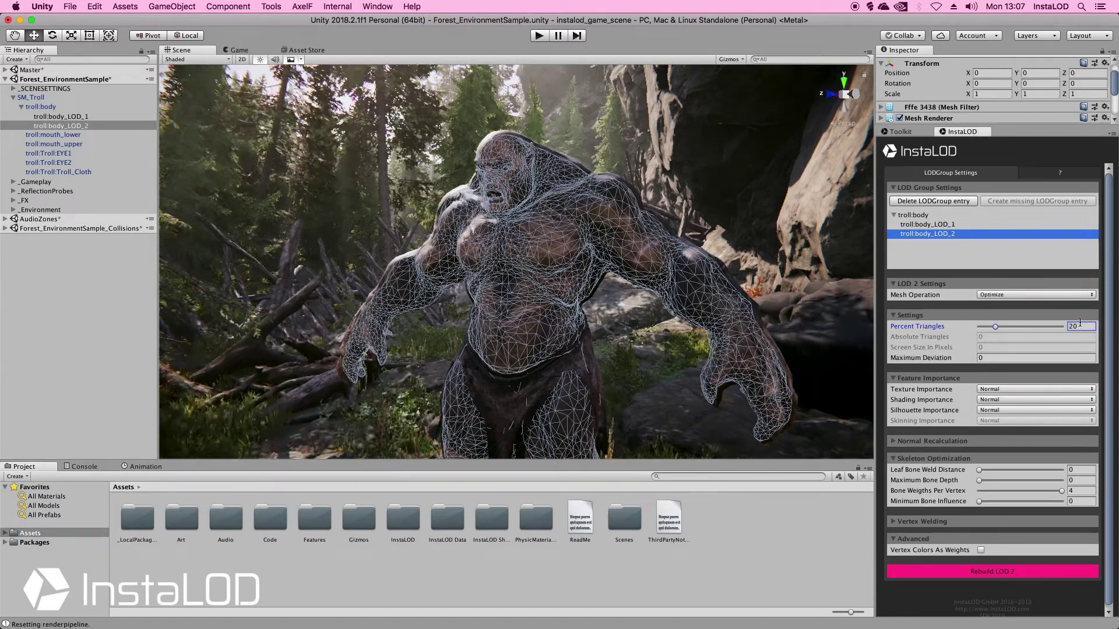
left_click(987, 571)
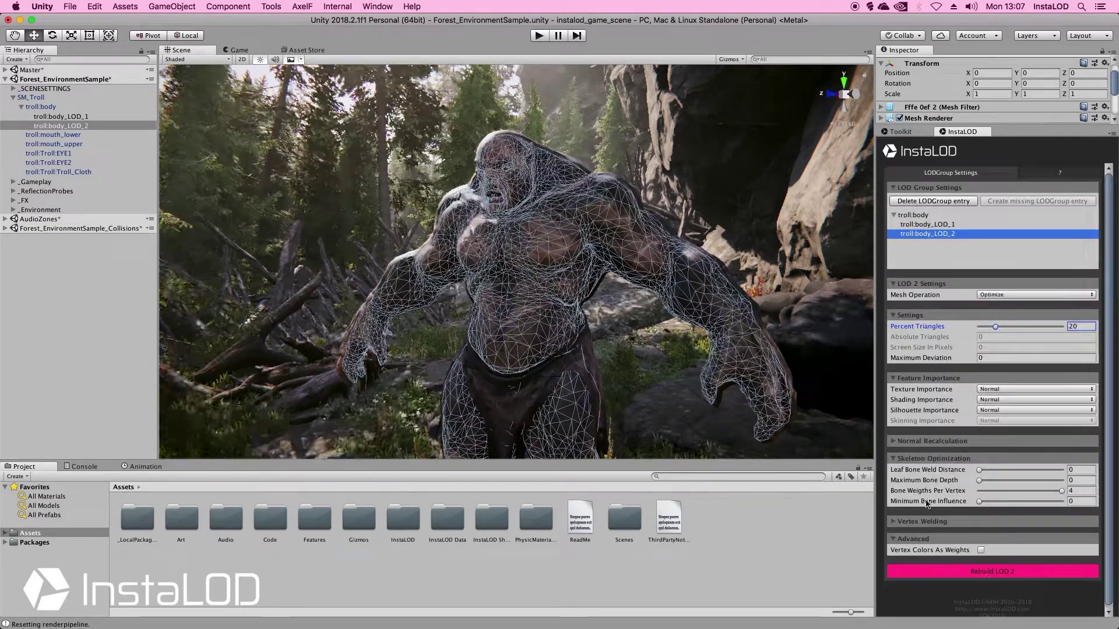
left_click(301, 283)
left_click_drag(300, 283, 580, 285, "alt")
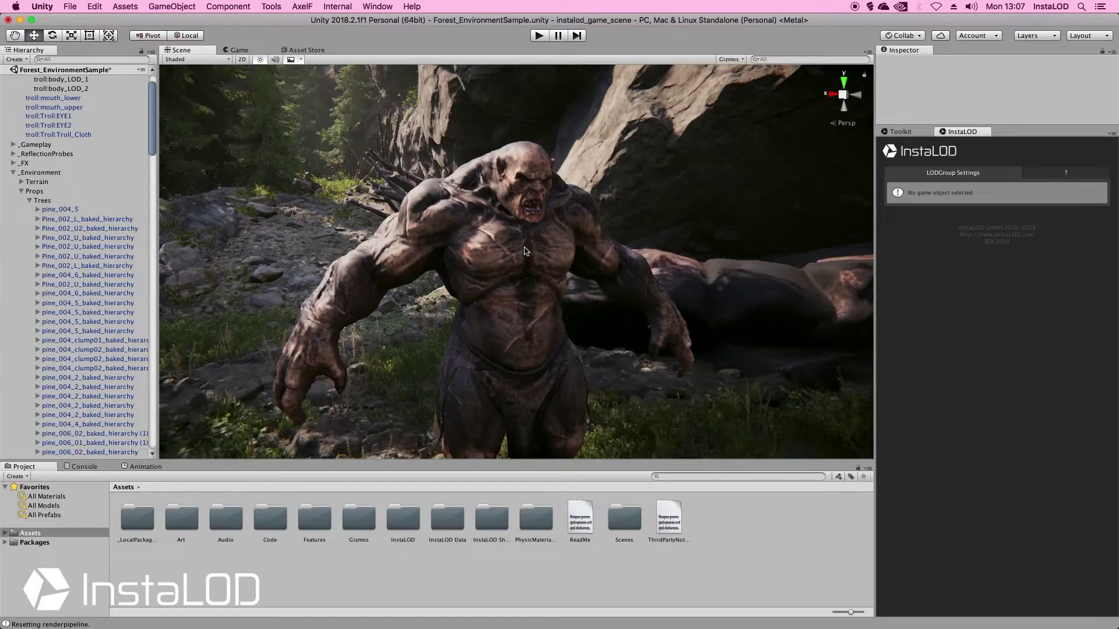
- Select troll:body and expand its LOD Group component in the Inspector
left_click(506, 261)
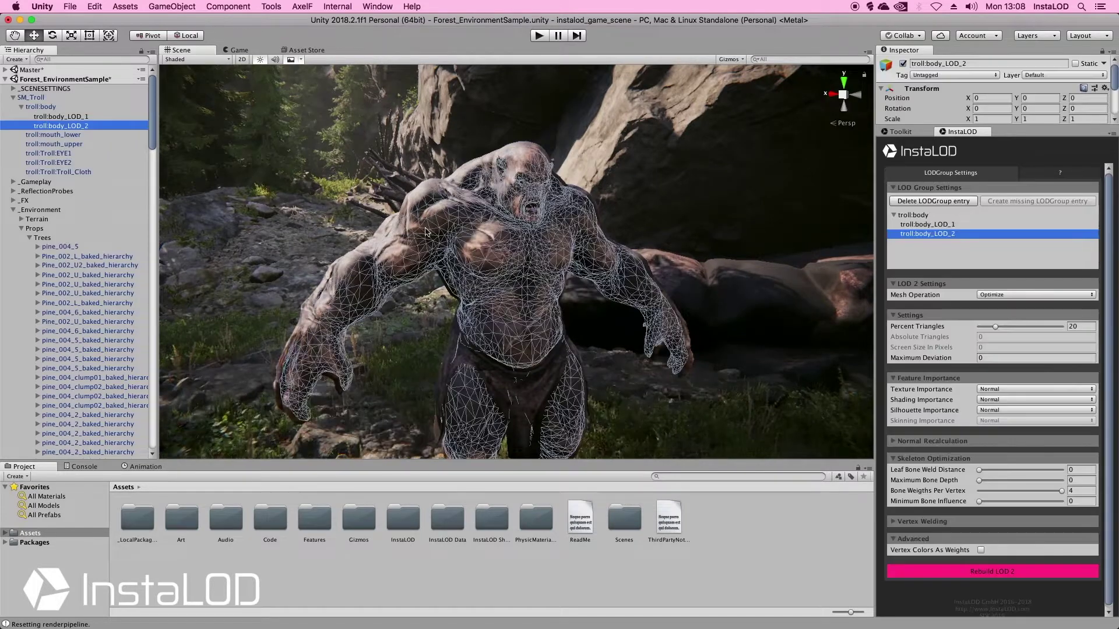
left_click(51, 108)
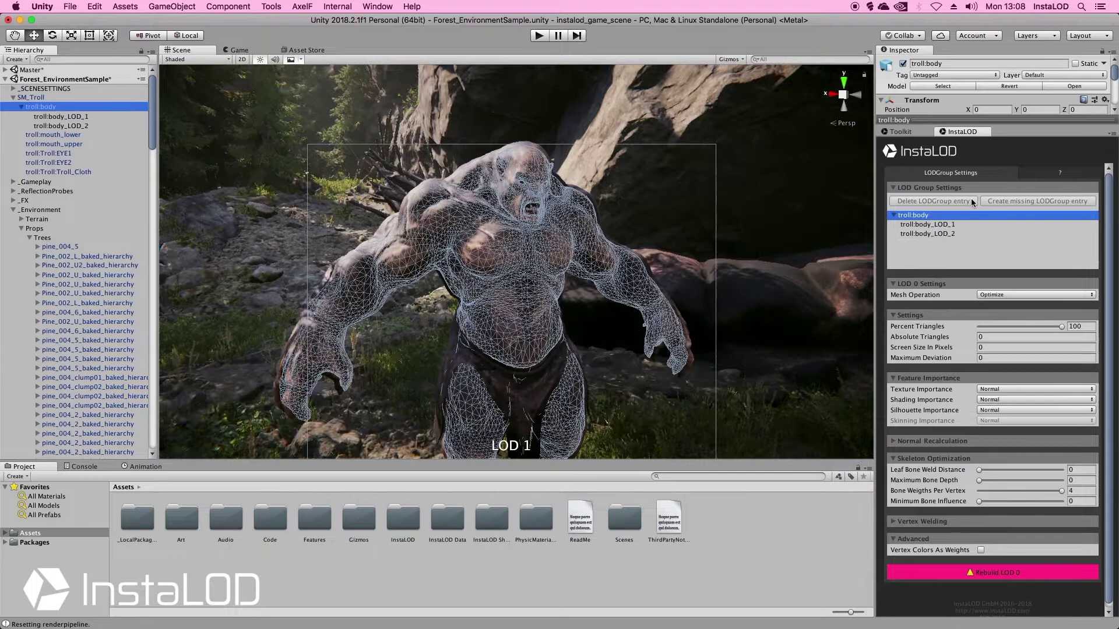
left_click(882, 100)
scroll(929, 92, "down", 5)
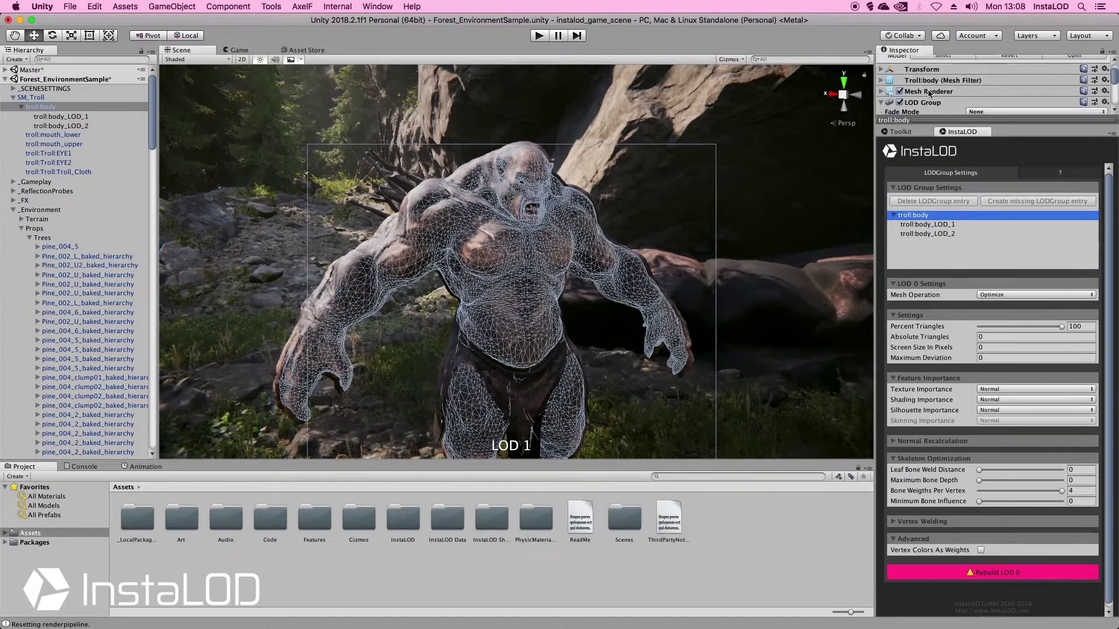
left_click(927, 87)
scroll(926, 96, "down", 1)
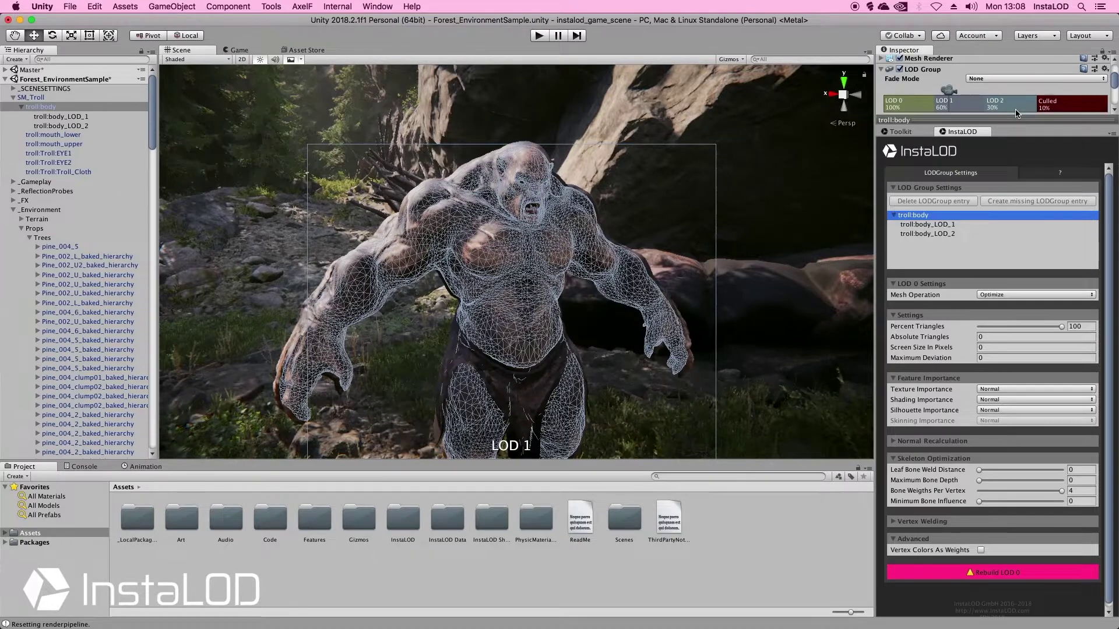
- Insert a new LOD 3 before Culled and widen it to start at 15%
right_click(1048, 105)
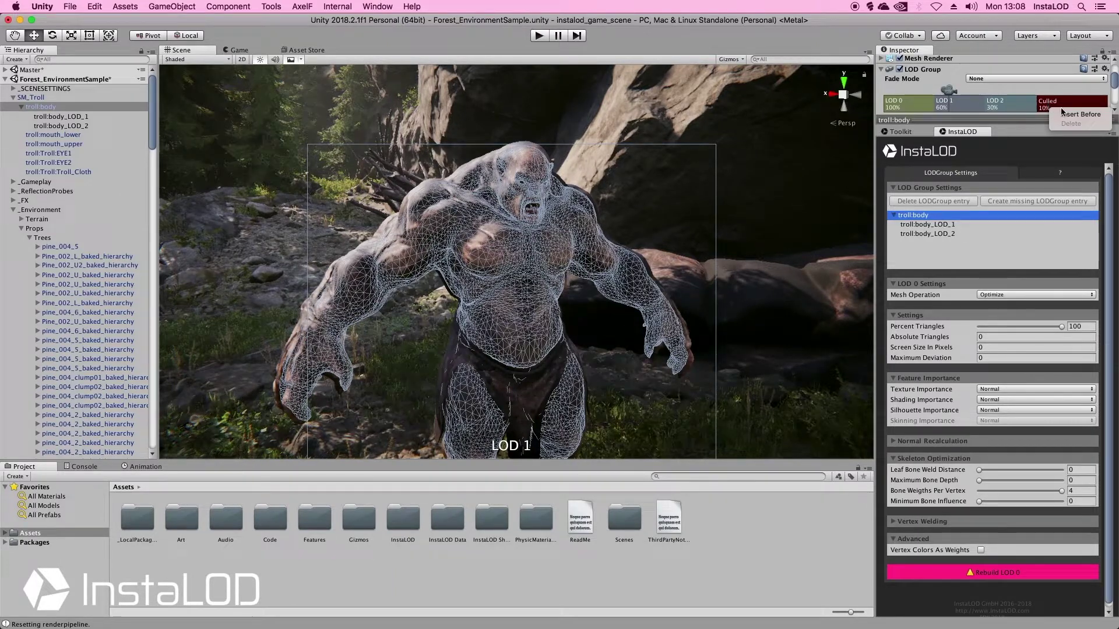
left_click(1070, 115)
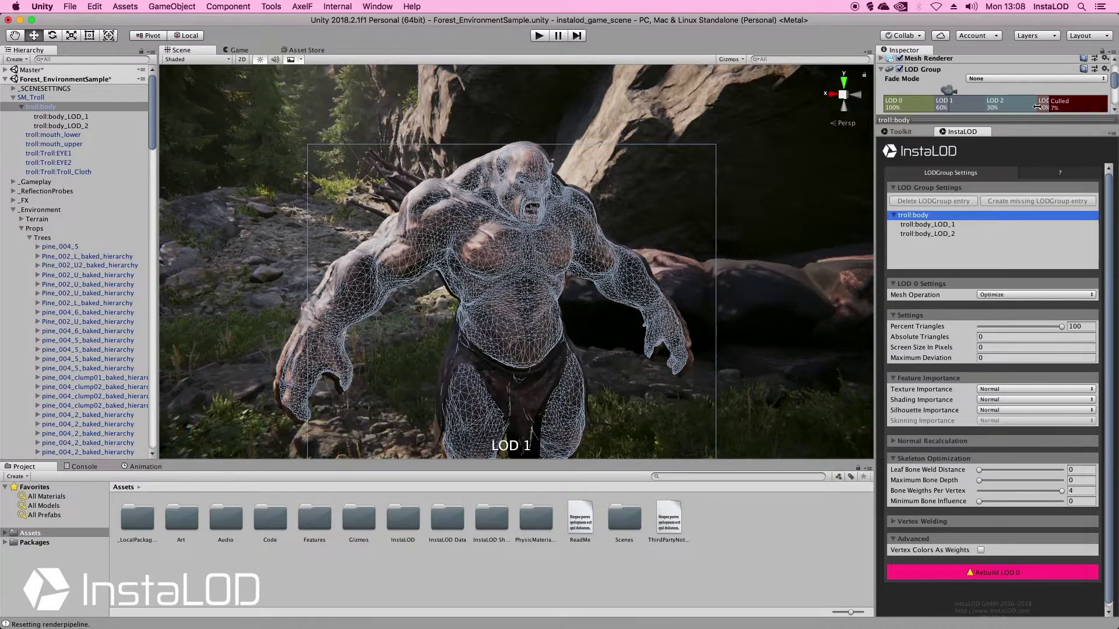
left_click_drag(1037, 104, 1021, 106)
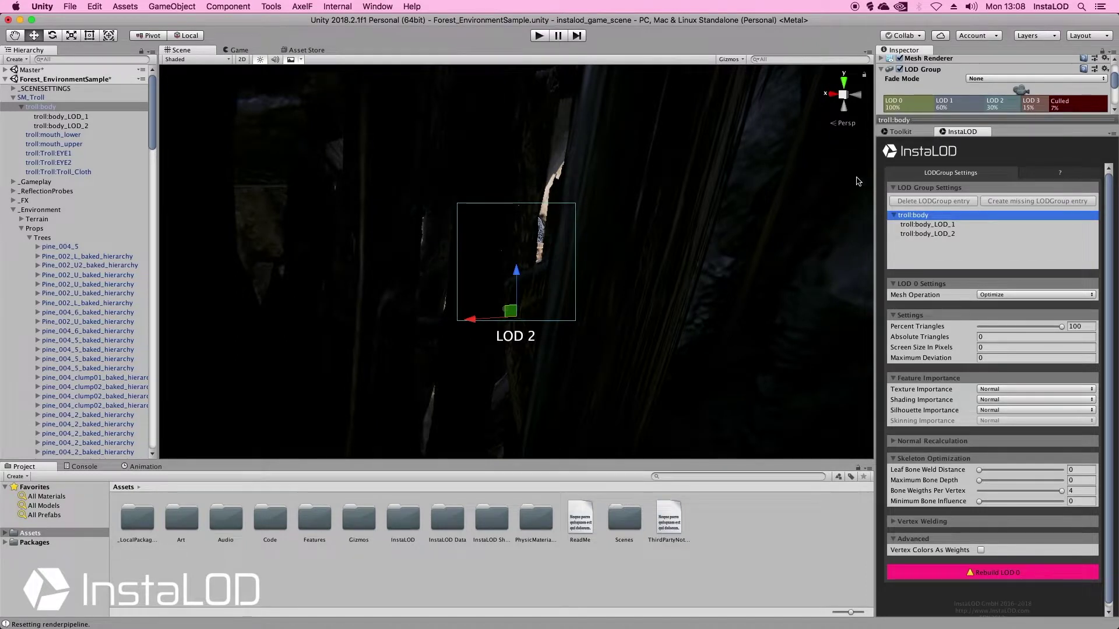
- Select the LOD 3 slot and generate troll:body_LOD_3 at 10 percent triangles
left_click(1030, 109)
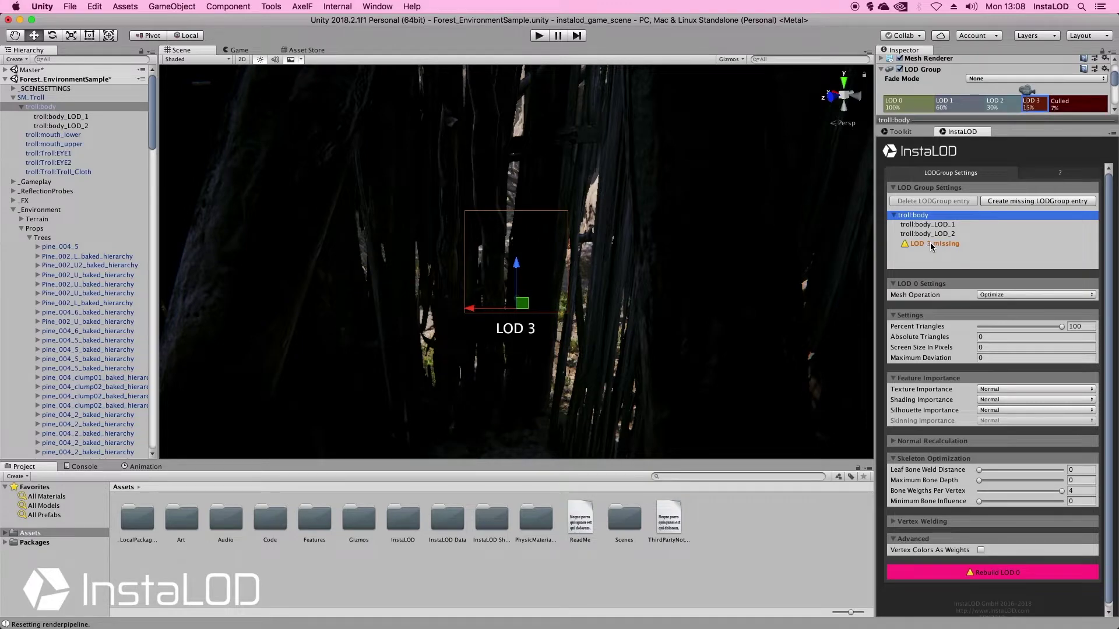
scroll(603, 215, "up", 2)
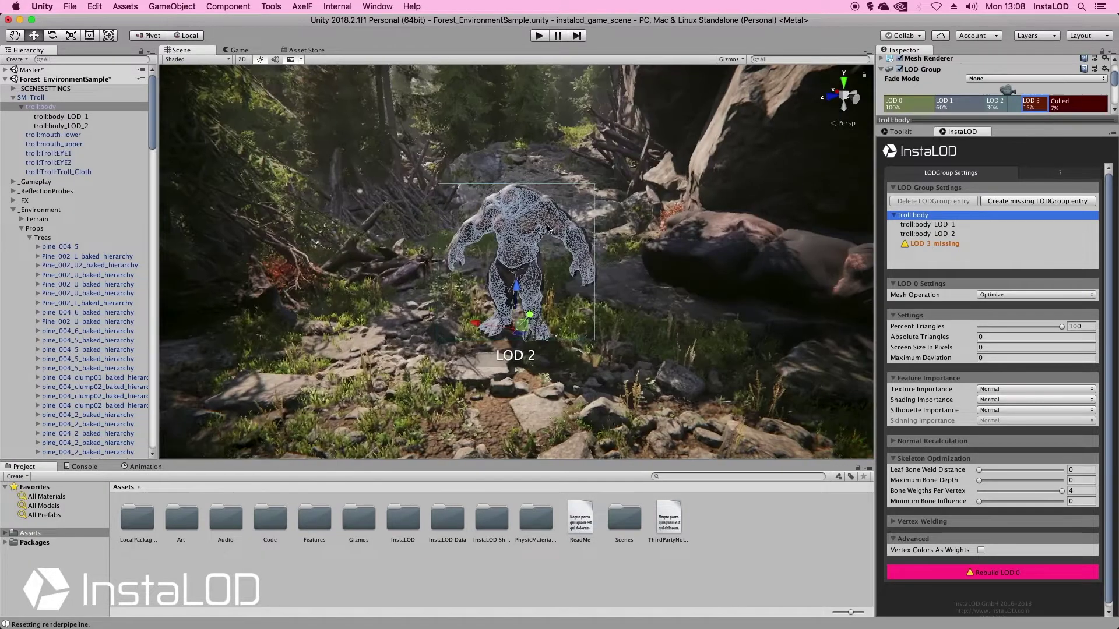
scroll(603, 215, "up", 2)
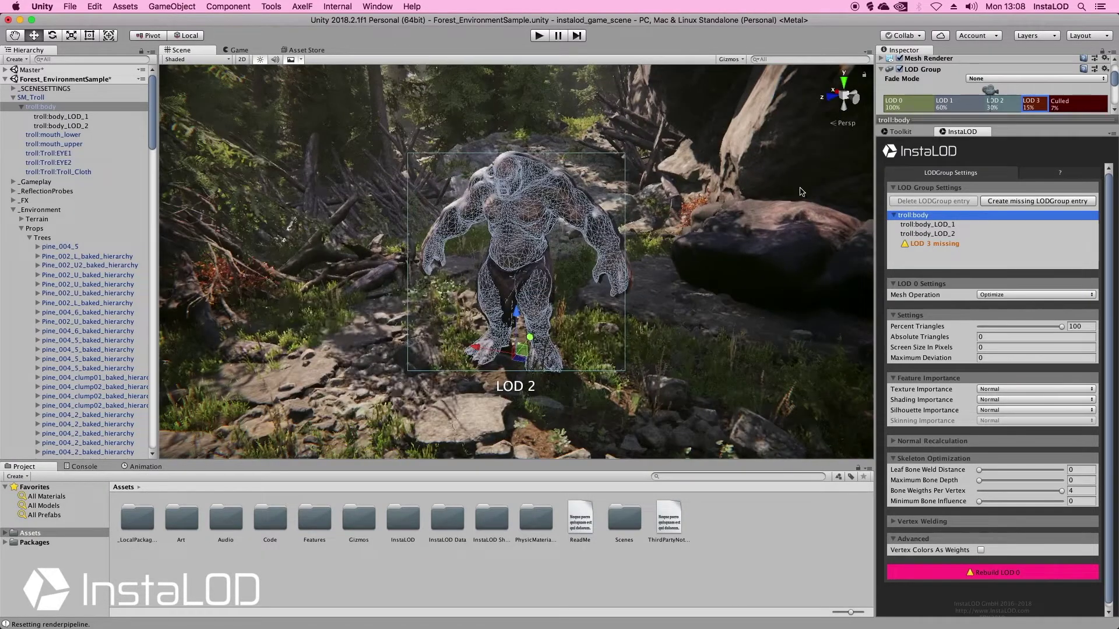
left_click(1010, 202)
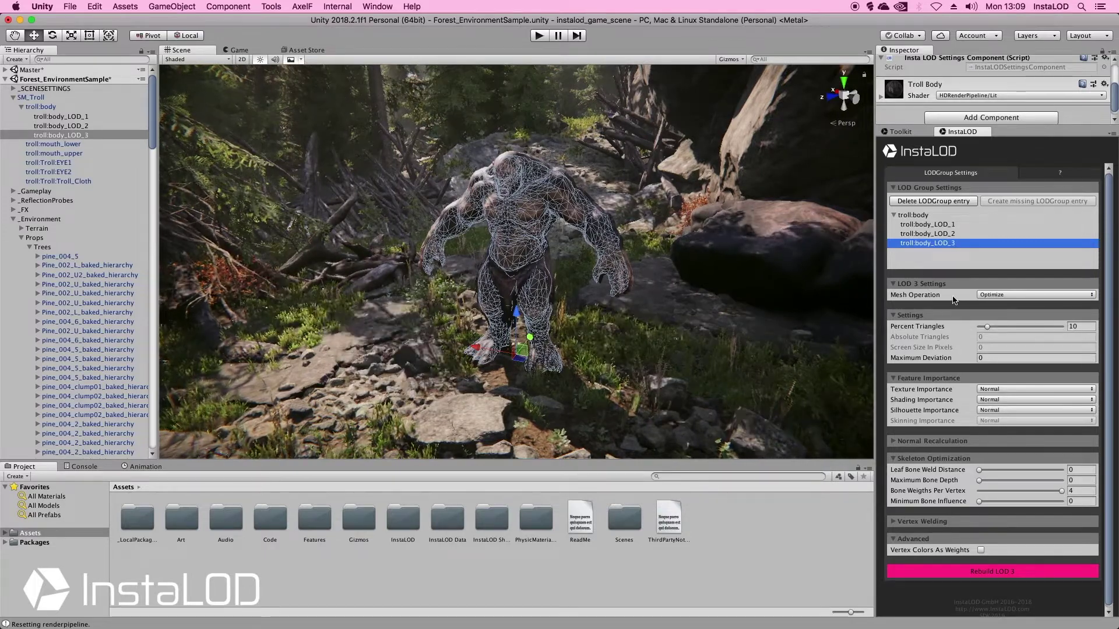
- Switch LOD 3's Mesh Operation to Remesh and rebuild troll:body_LOD_3
left_click(1008, 296)
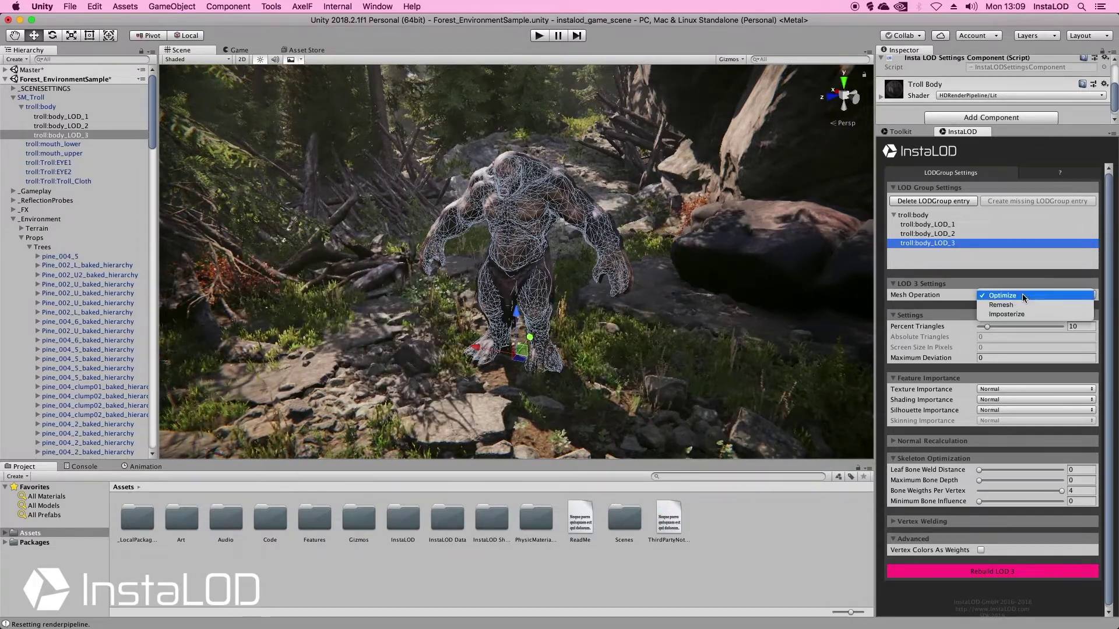
left_click(1025, 305)
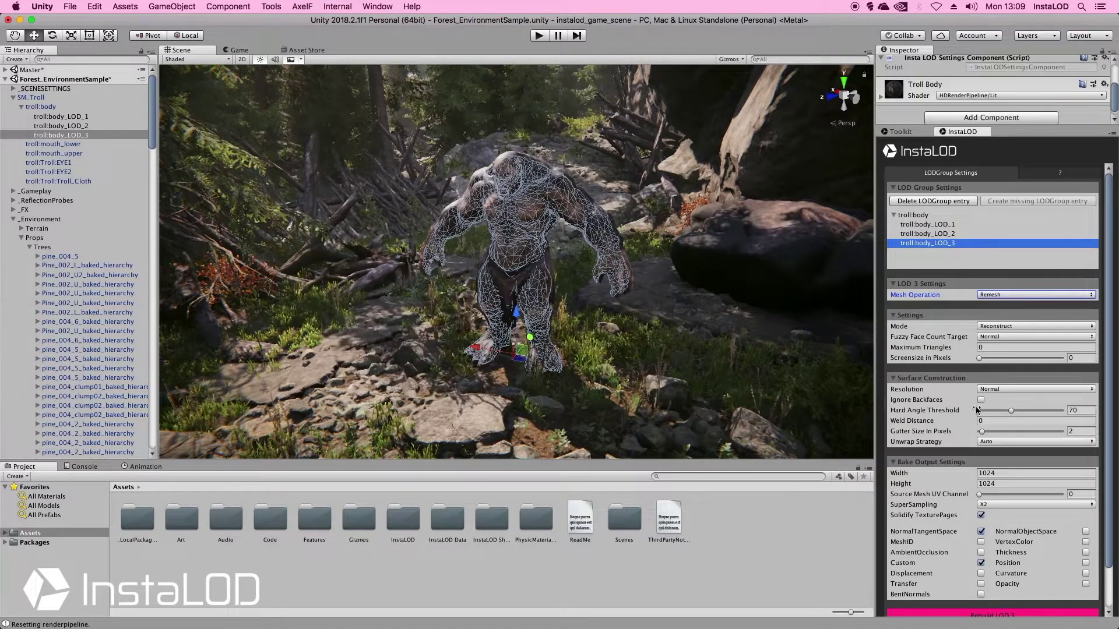
scroll(981, 295, "down", 2)
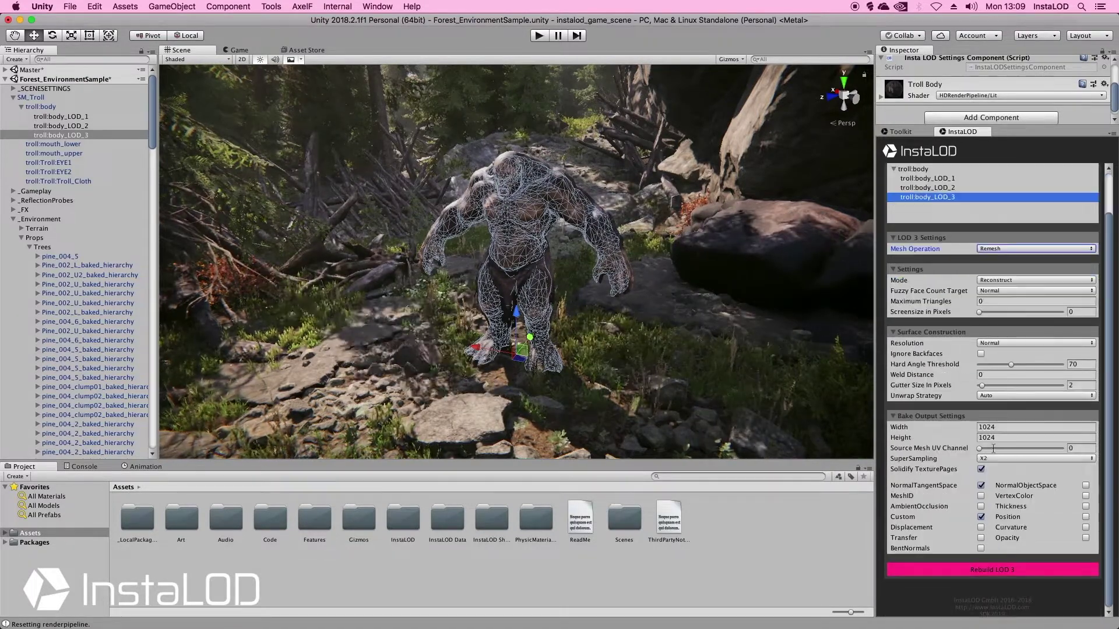
left_click(997, 569)
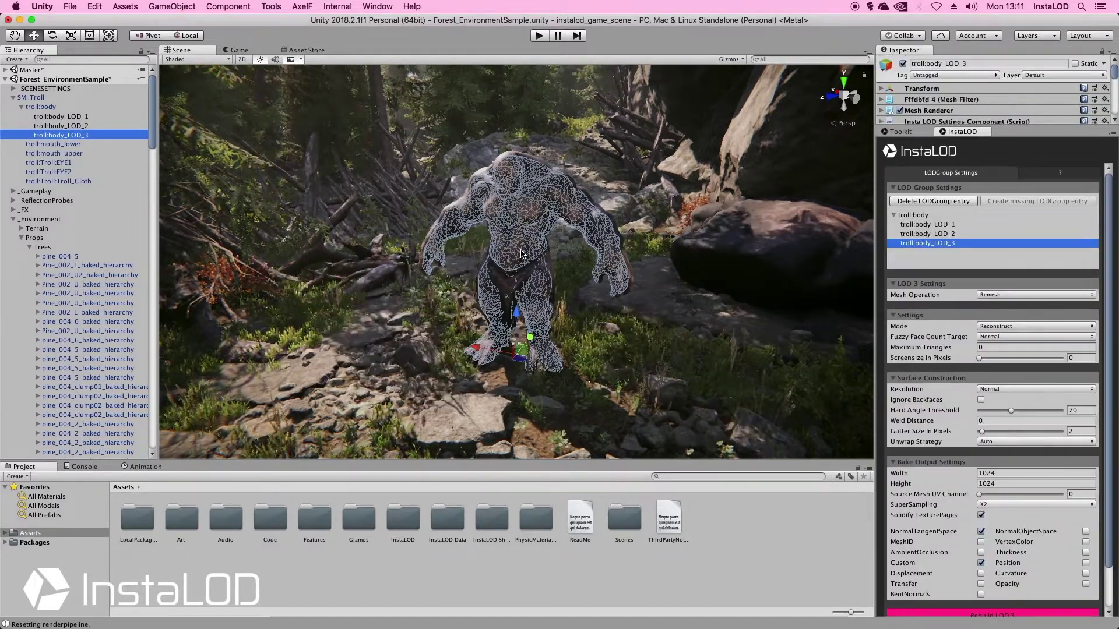
left_click(770, 527)
left_click_drag(524, 245, 547, 242, "alt")
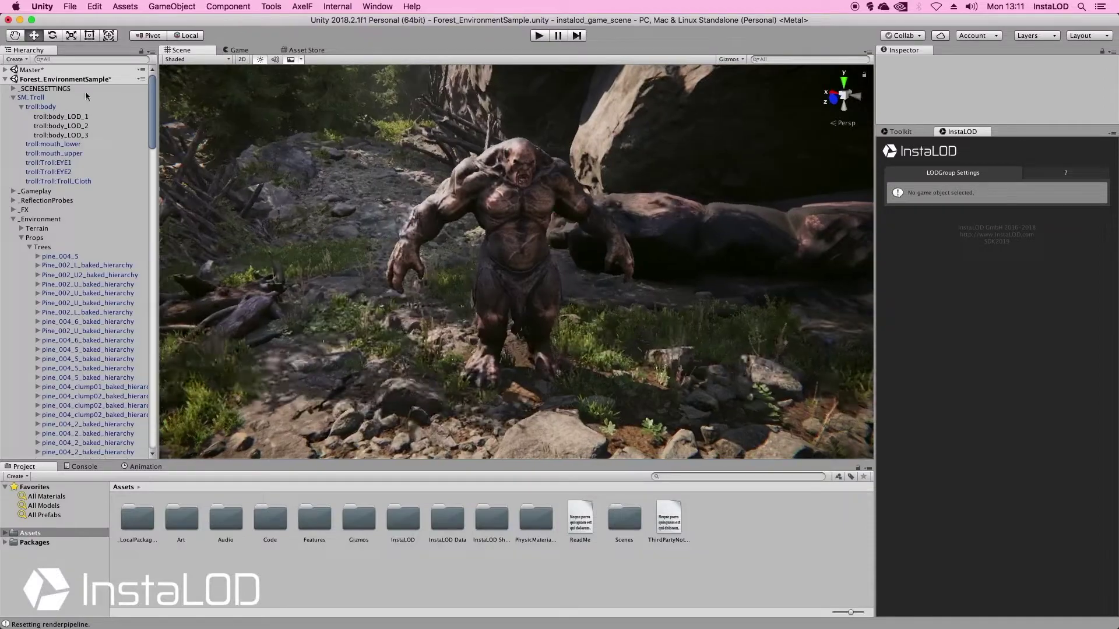
left_click(47, 110)
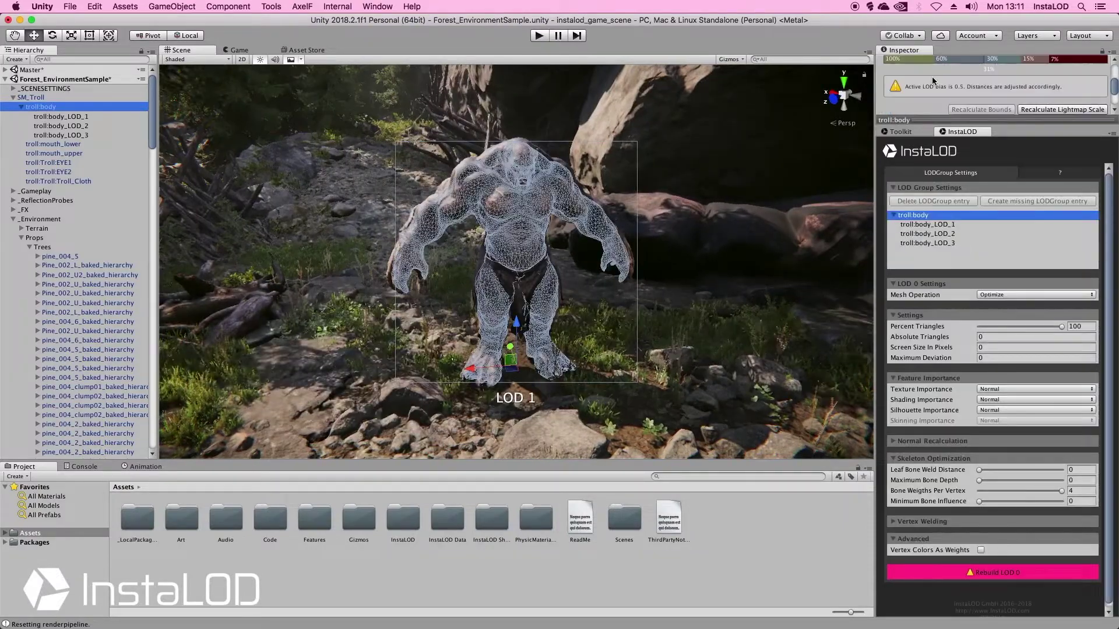
mouse_move(981, 63)
left_mouse_down()
mouse_move(911, 64)
mouse_move(1022, 64)
left_mouse_up()
left_click_drag(763, 192, 690, 186, "alt")
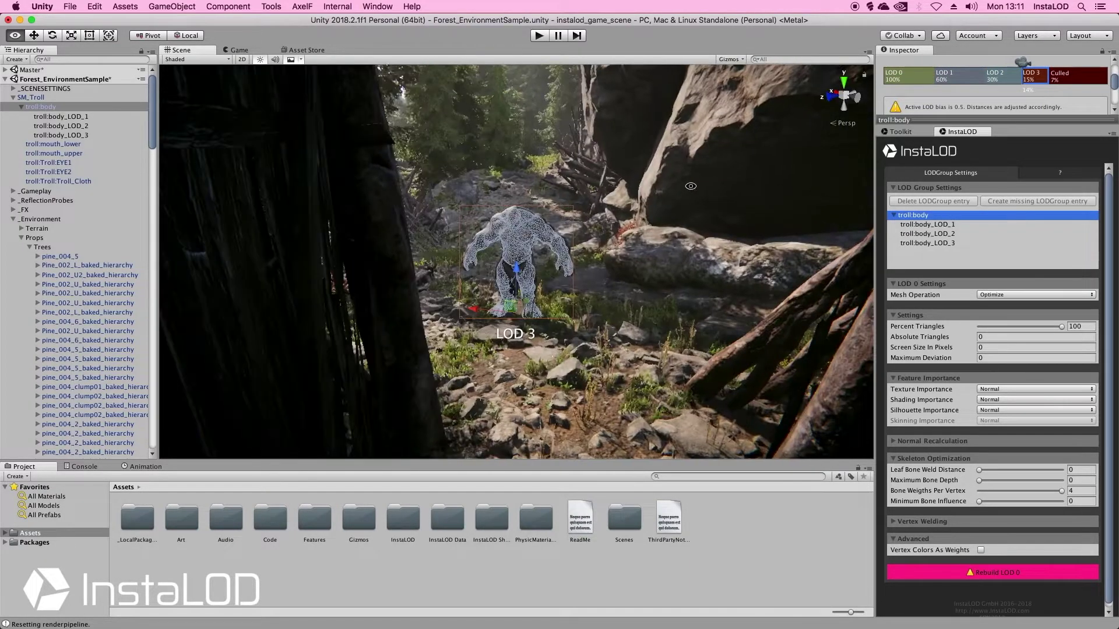
mouse_move(1021, 65)
left_mouse_down()
mouse_move(1034, 66)
mouse_move(929, 65)
mouse_move(997, 65)
left_mouse_up()
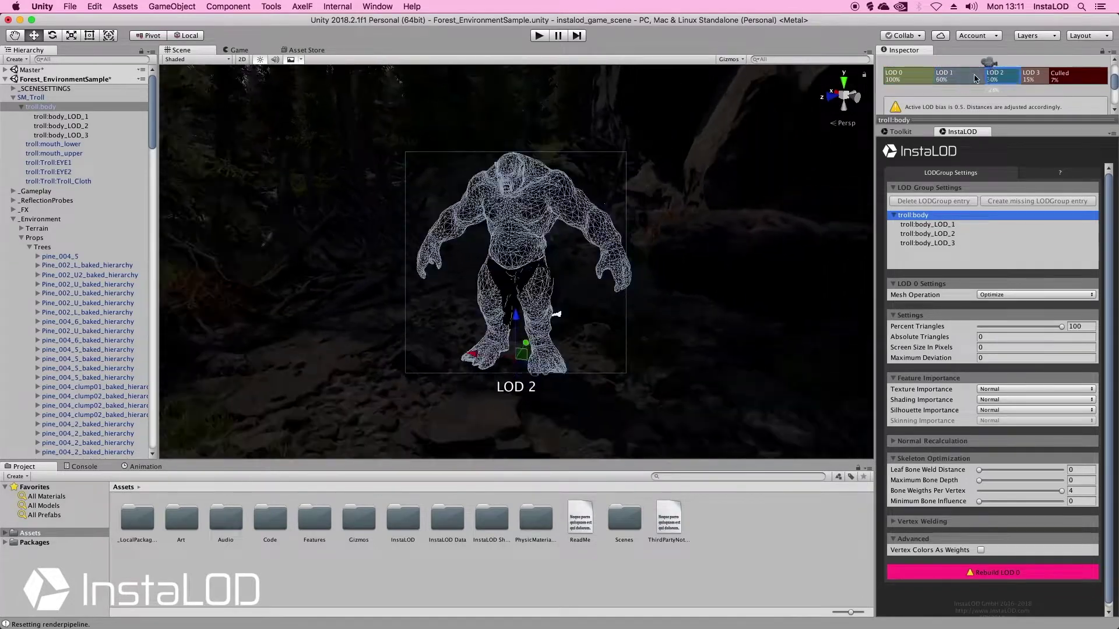